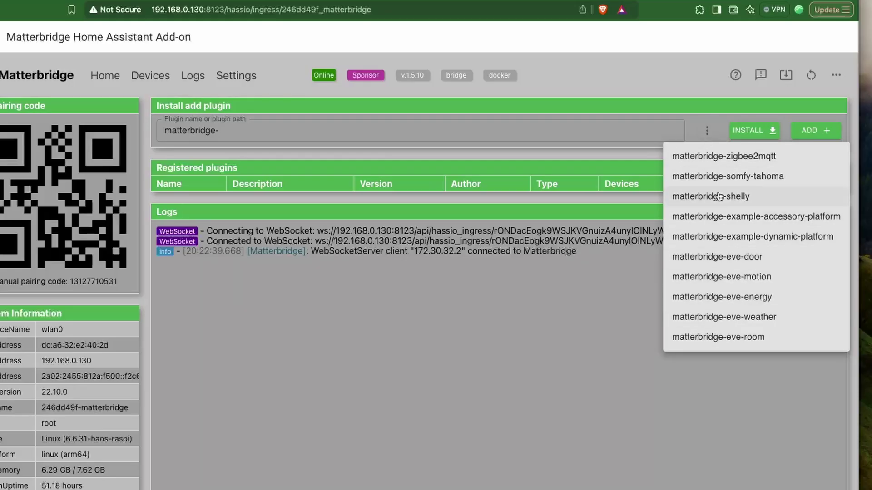
Dismiss the suggested plugins list and return to the Home Assistant Overview dashboard
click(471, 130)
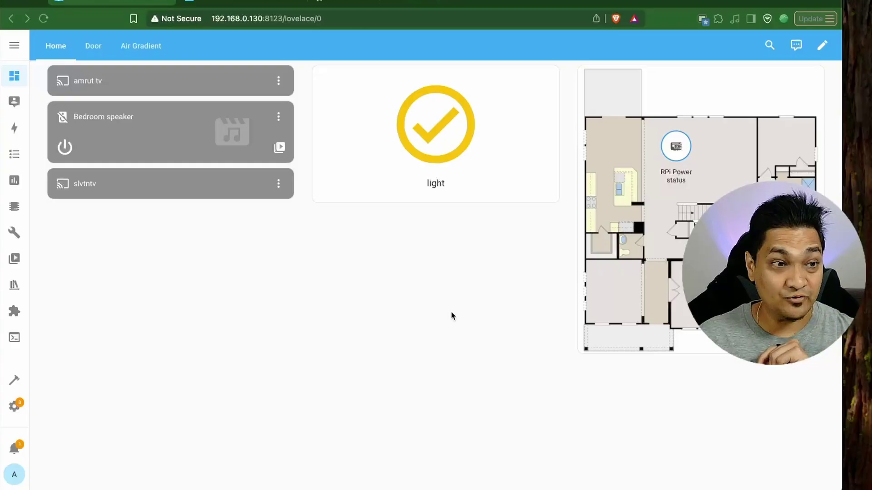
Open the Add-on Store from Settings > Add-ons and bring up its Repositories manager
click(15, 405)
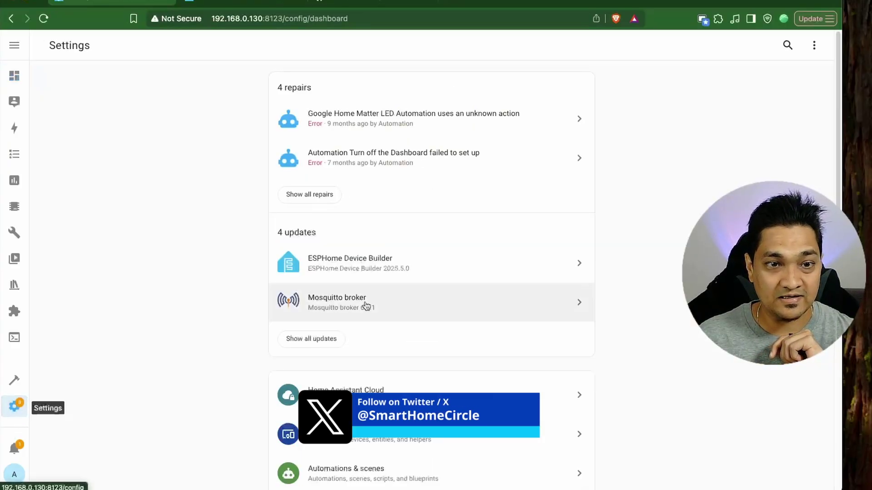
scroll(457, 351, down, 6)
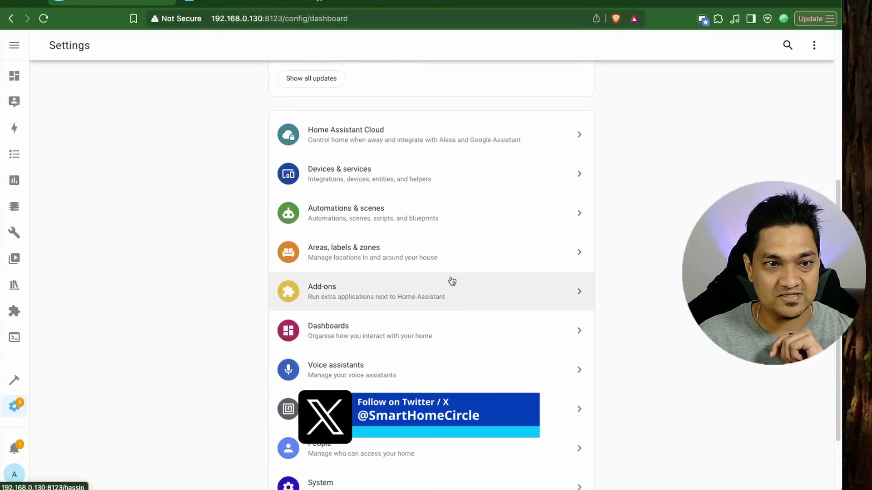
click(450, 283)
click(804, 479)
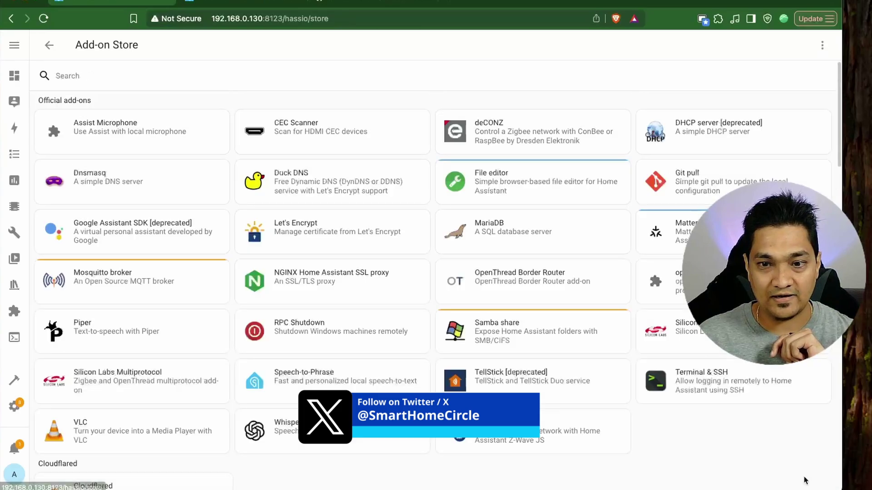
click(822, 45)
click(799, 101)
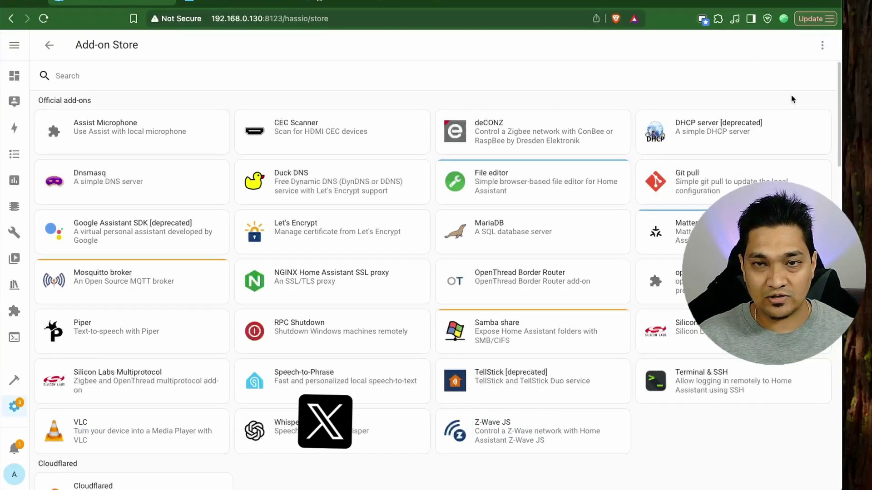
Add the pasted Home-Assistant-Matter-Hub repository URL to the store and close the manager
text(https://github.com/t0bst4r/home-assistant-addons)
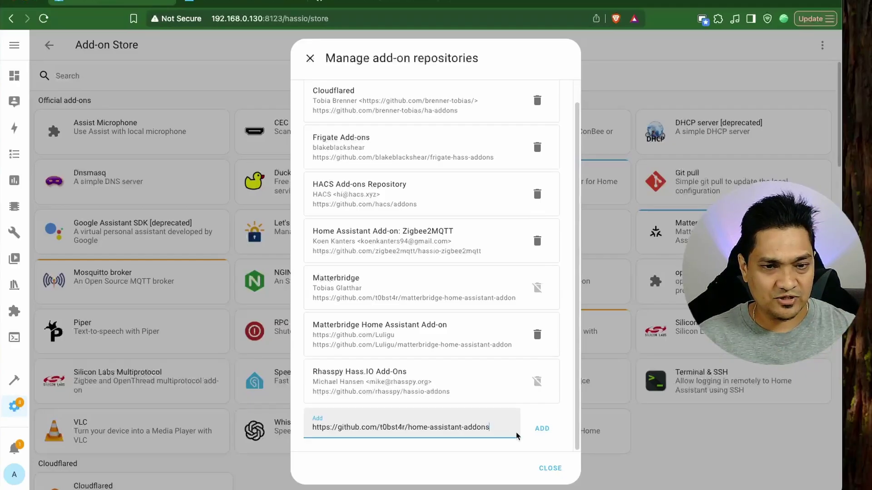
click(542, 430)
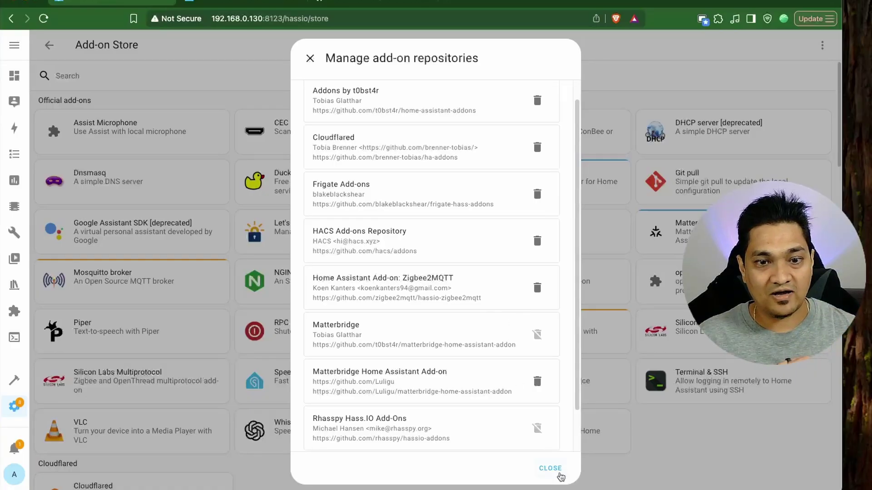
click(550, 468)
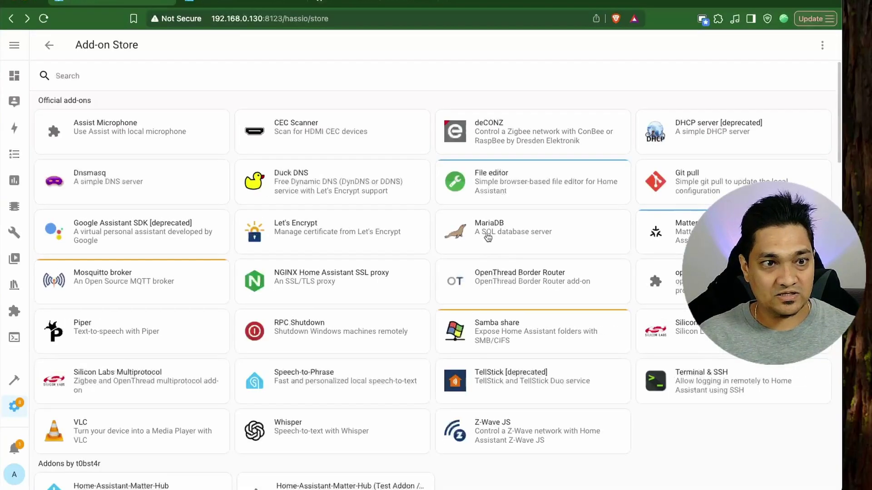
scroll(475, 273, down, 3)
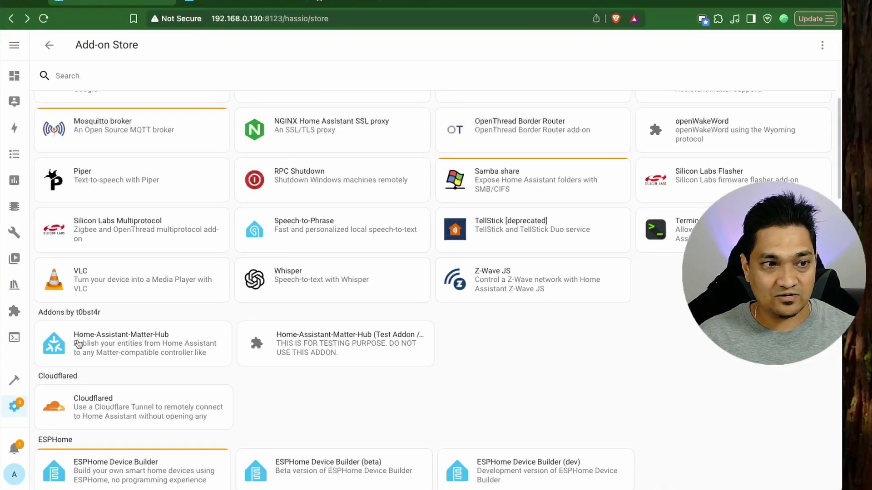
Install Home-Assistant-Matter-Hub, enable Watchdog and Show in sidebar, and start it
click(160, 344)
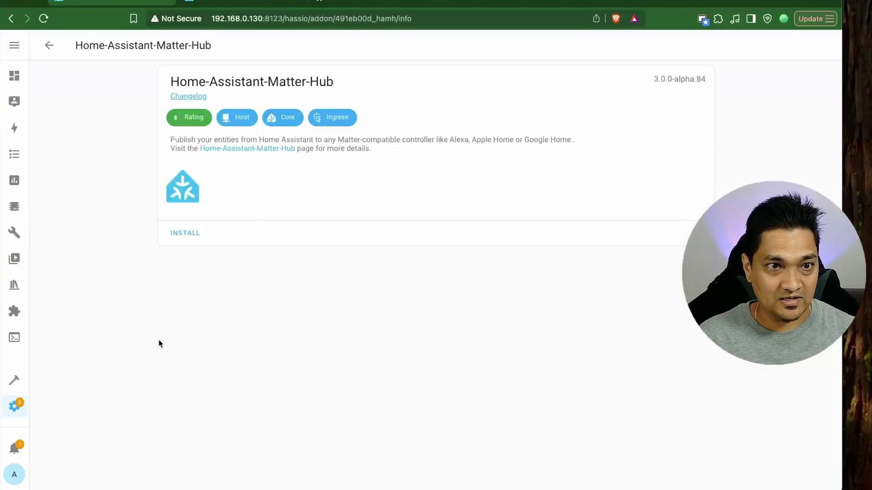
click(181, 232)
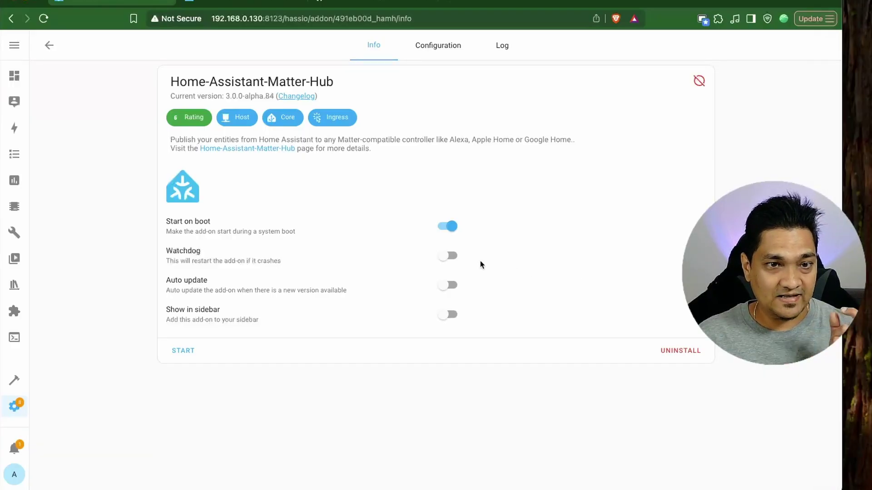
click(450, 255)
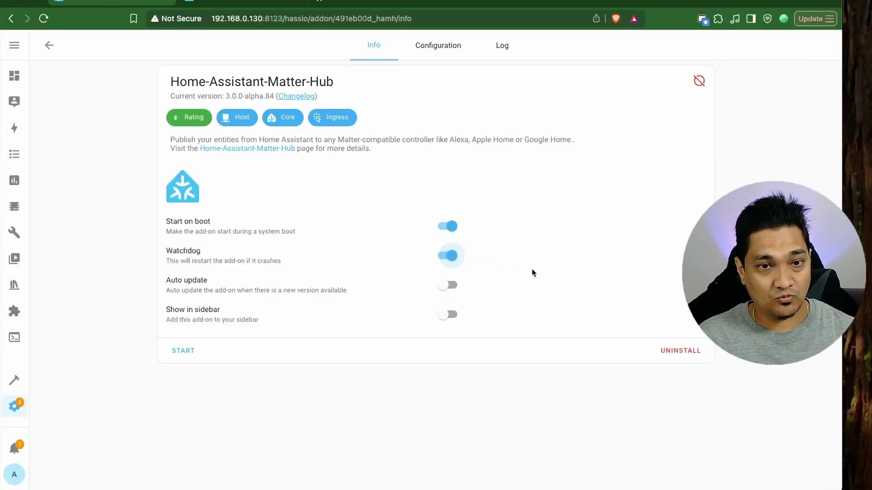
click(443, 316)
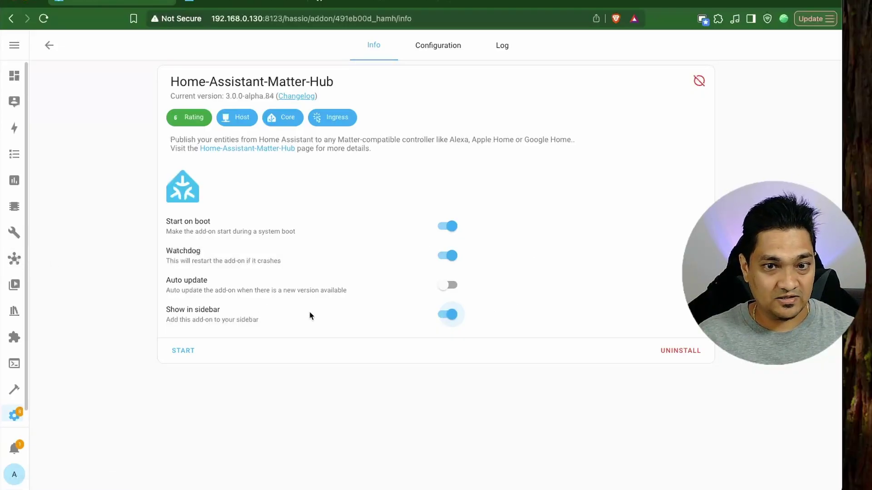
click(183, 351)
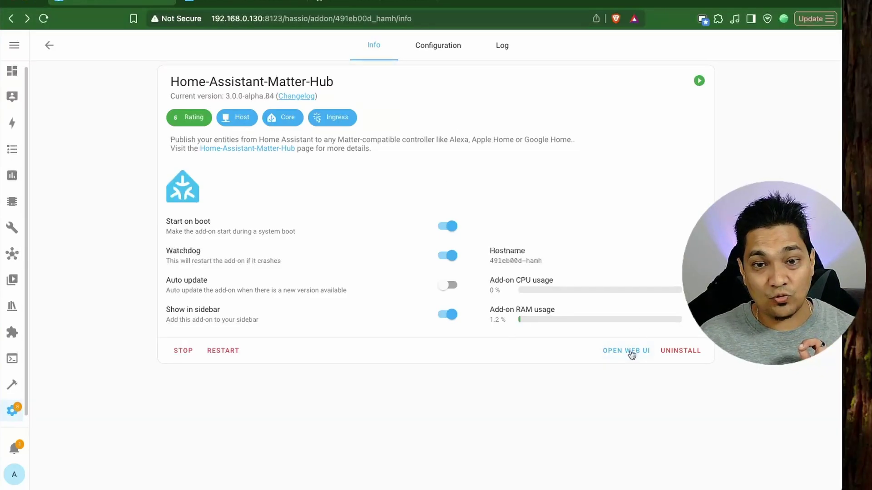
Open the Matter Hub web UI full-page and begin creating a new bridge
click(630, 353)
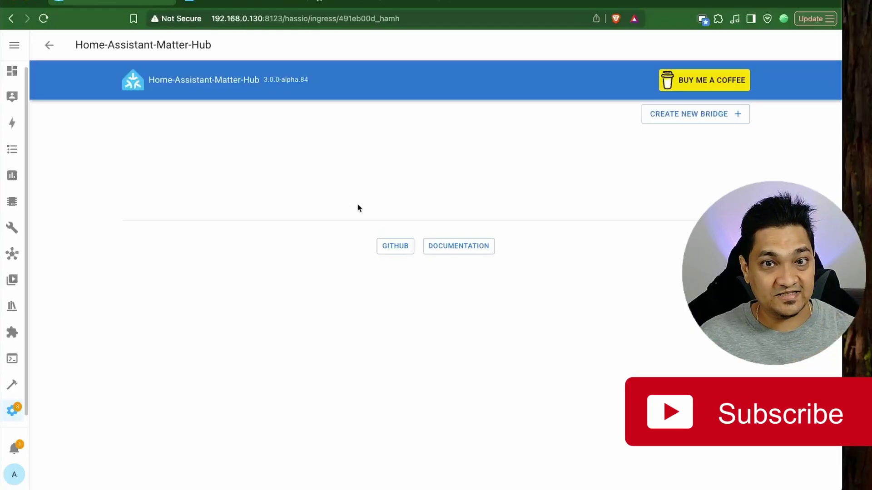
click(8, 257)
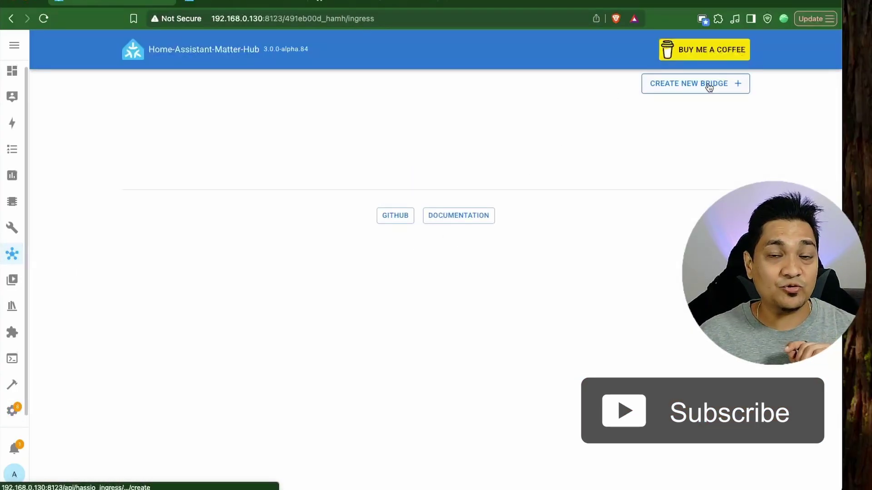
click(709, 87)
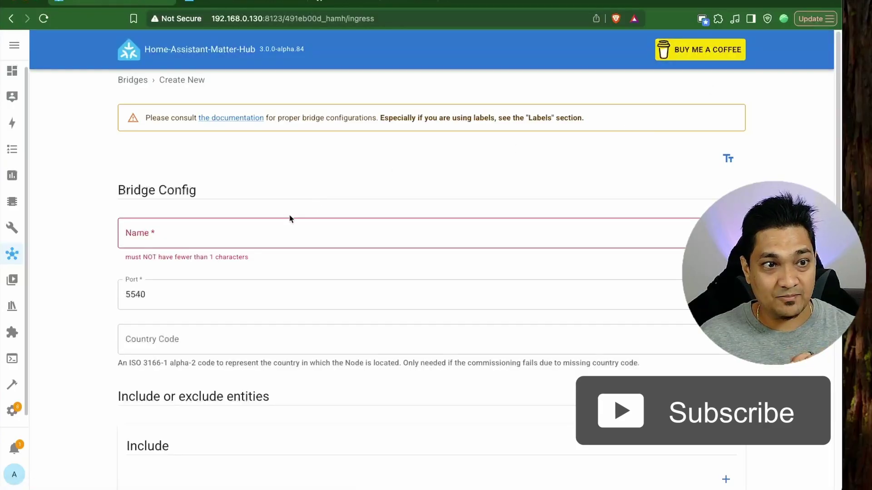
Name the bridge 'Matter bridge', set country code DE, and add a first include rule
click(275, 231)
click(219, 272)
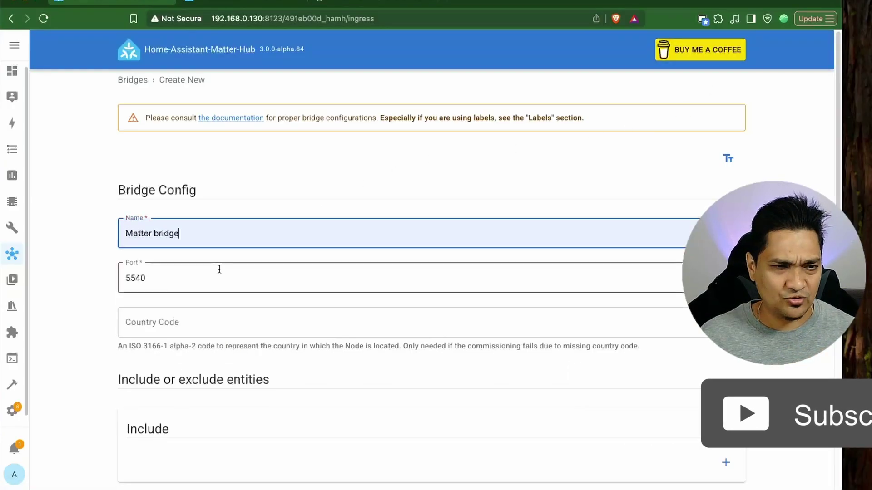
scroll(480, 260, down, 2)
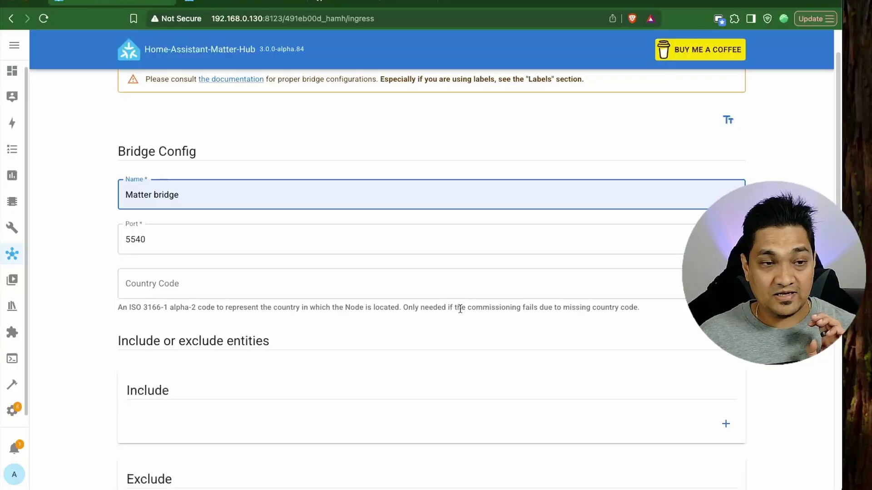
click(335, 290)
text(DE)
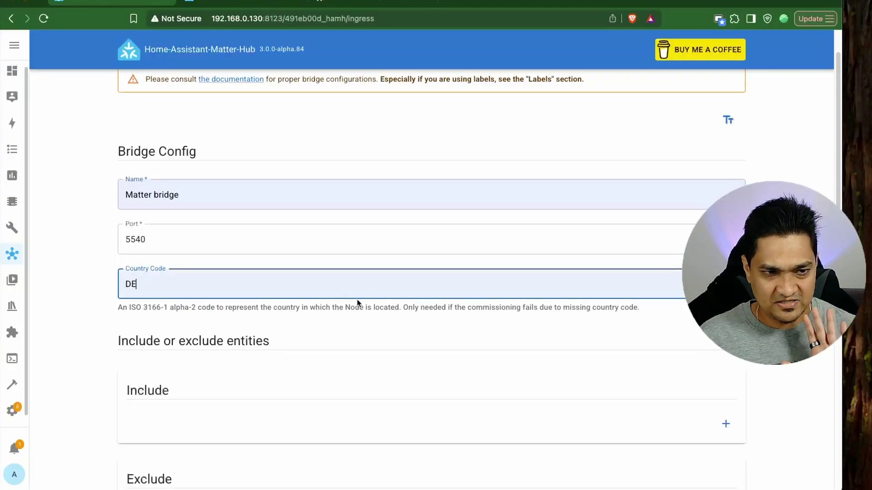
scroll(452, 313, down, 5)
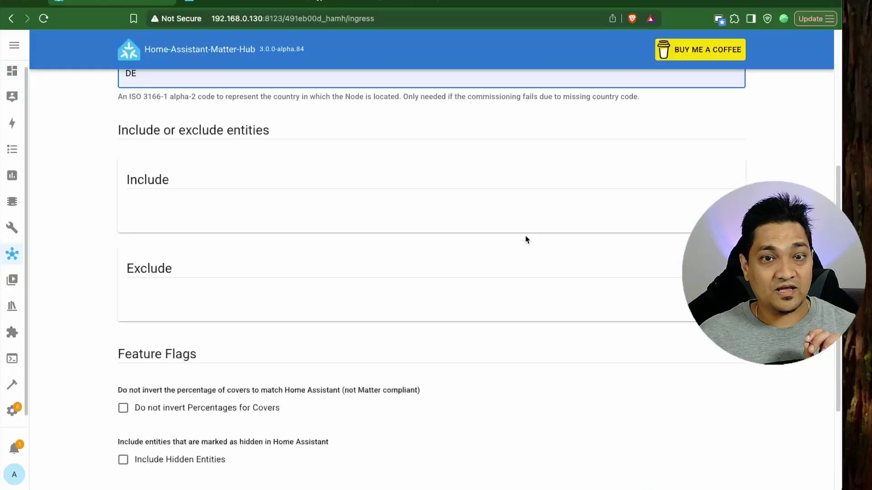
scroll(525, 240, up, 1)
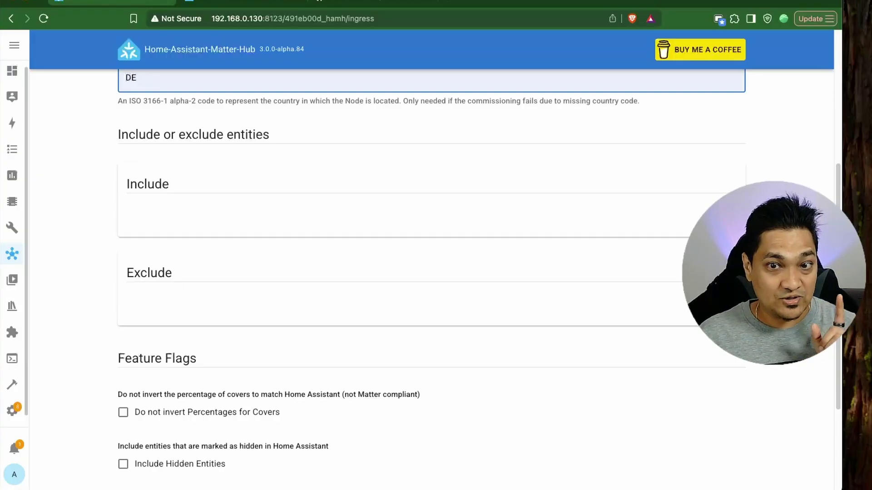
click(726, 217)
click(430, 265)
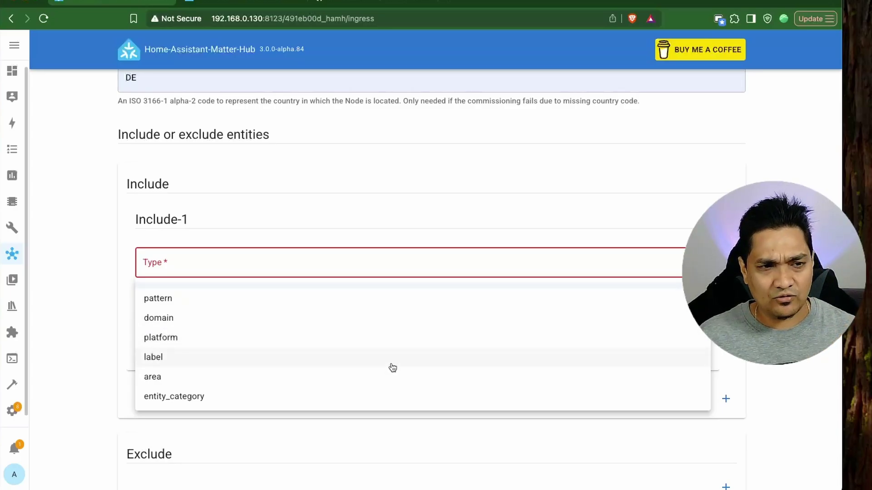
Set the Include-1 rule to type domain with value light
click(391, 323)
click(387, 313)
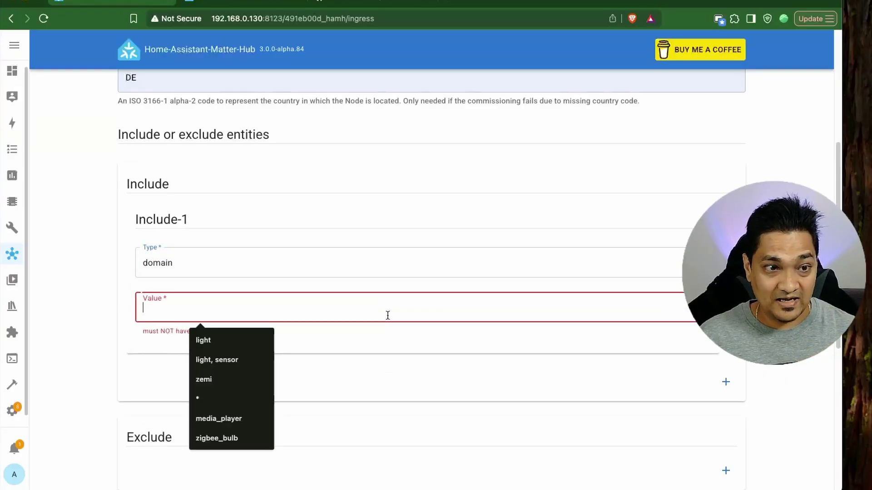
text(light)
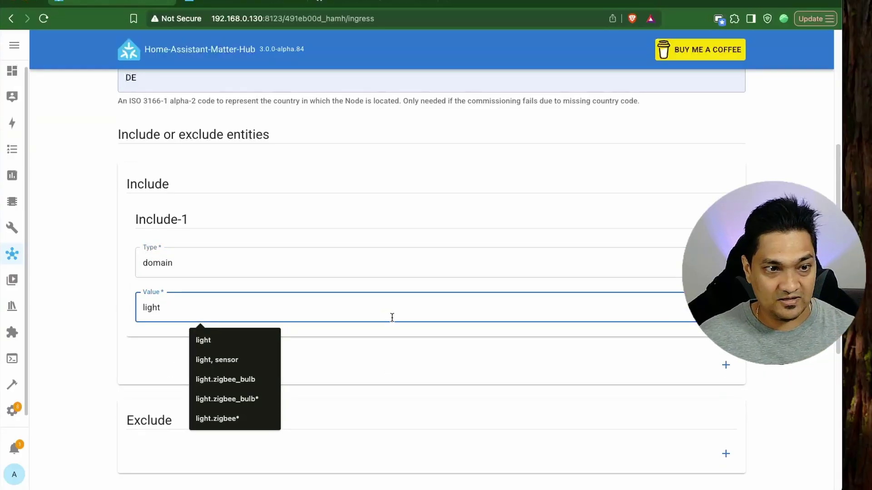
key(Down)
key(Return)
scroll(411, 345, down, 2)
Add a second Include-2 rule, then remove it empty
click(726, 313)
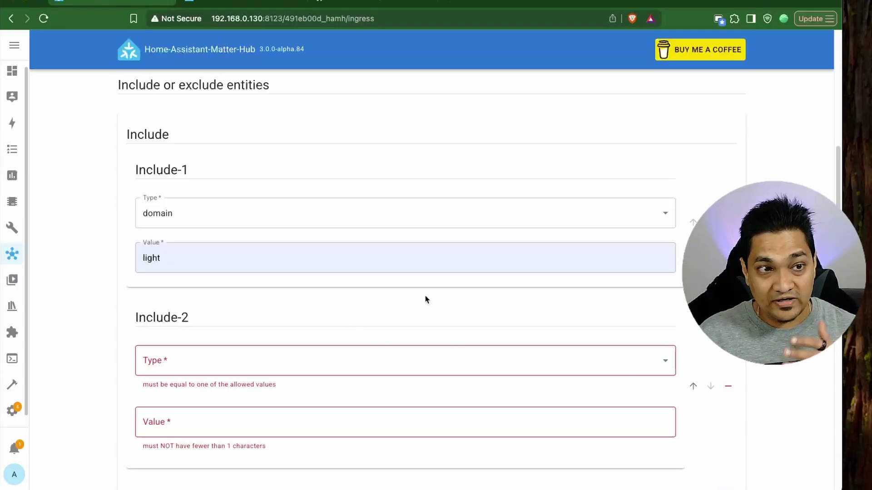
click(448, 364)
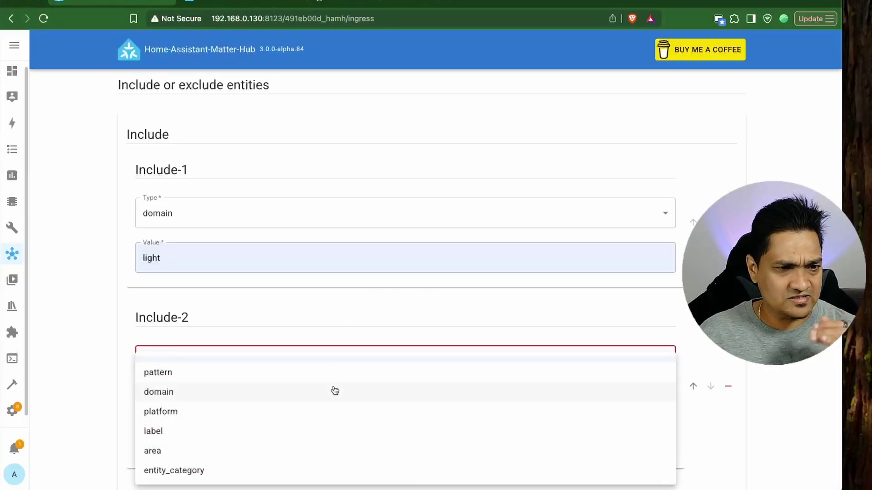
click(728, 391)
click(728, 388)
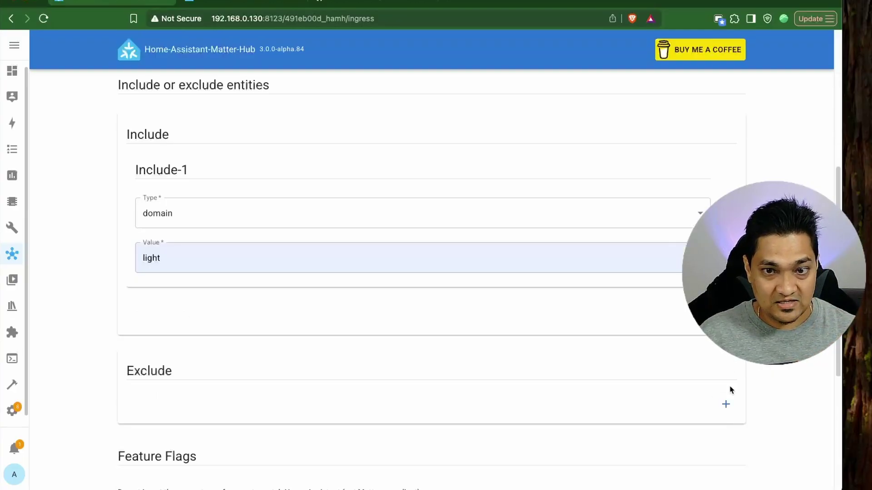
Save the bridge configuration from the bottom of the form
scroll(504, 321, down, 4)
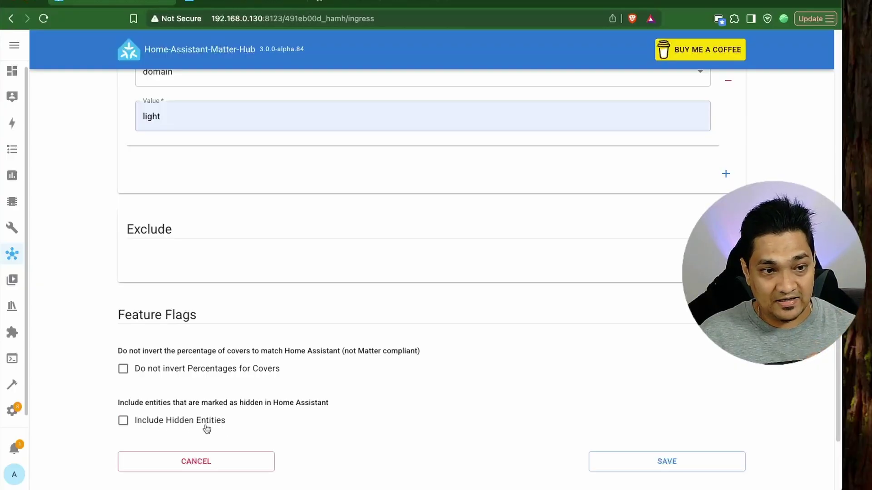
scroll(553, 426, down, 2)
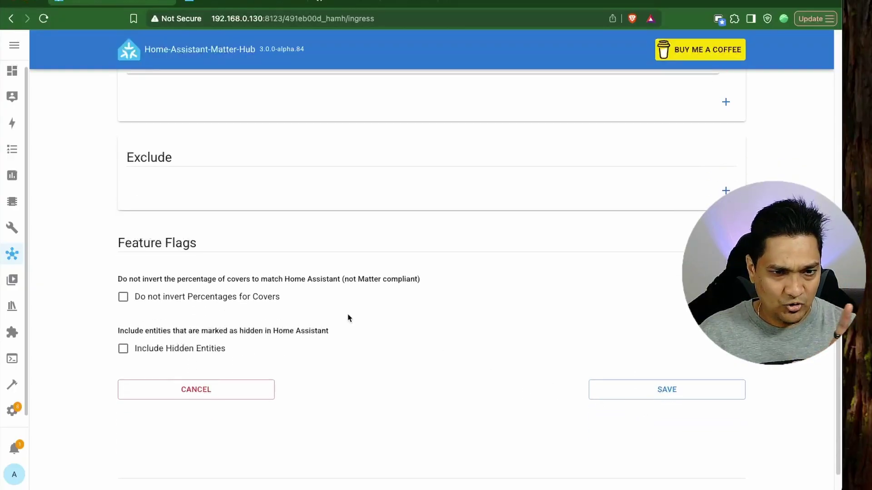
click(691, 391)
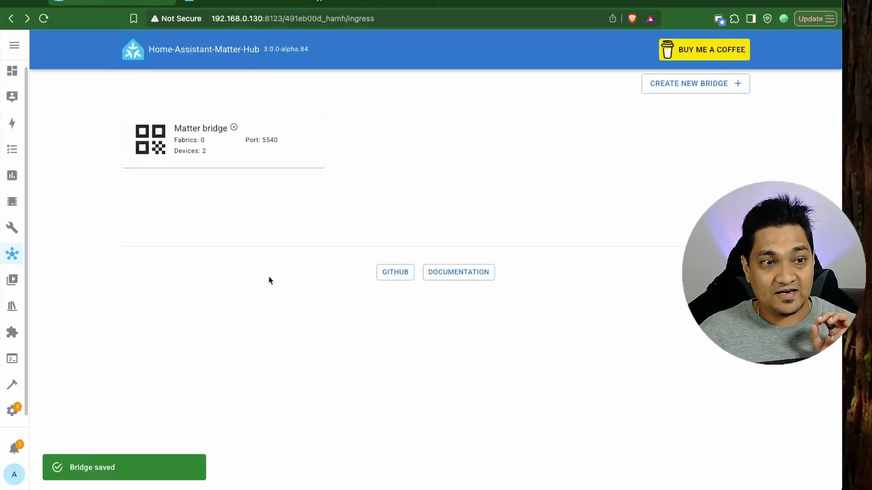
Open the Matter bridge's details and select the zemismart_bulb and zigbee_bulb entity IDs
click(228, 140)
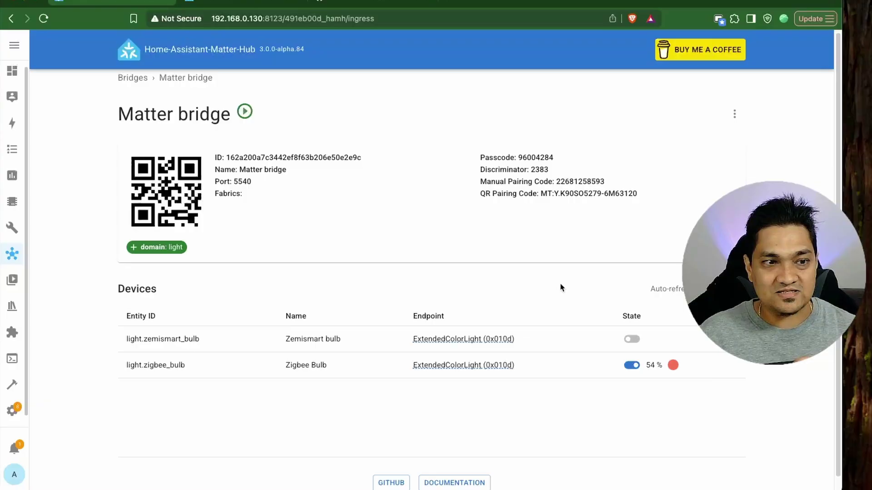
double_click(178, 337)
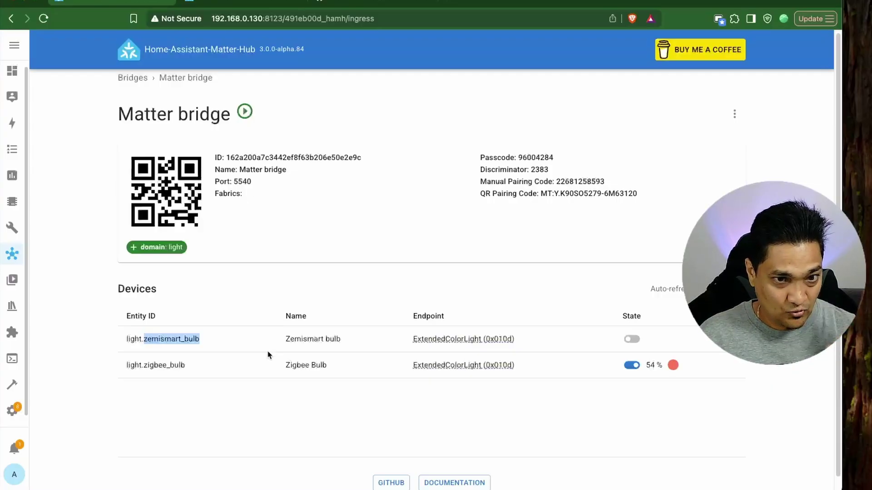
double_click(162, 366)
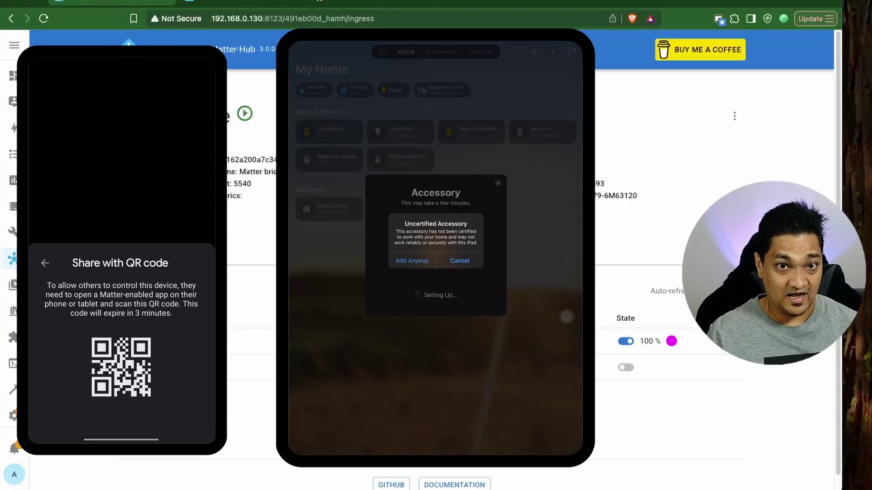
Accept the uncertified-accessory warning so Apple Home adds the Matter bridge anyway
click(412, 261)
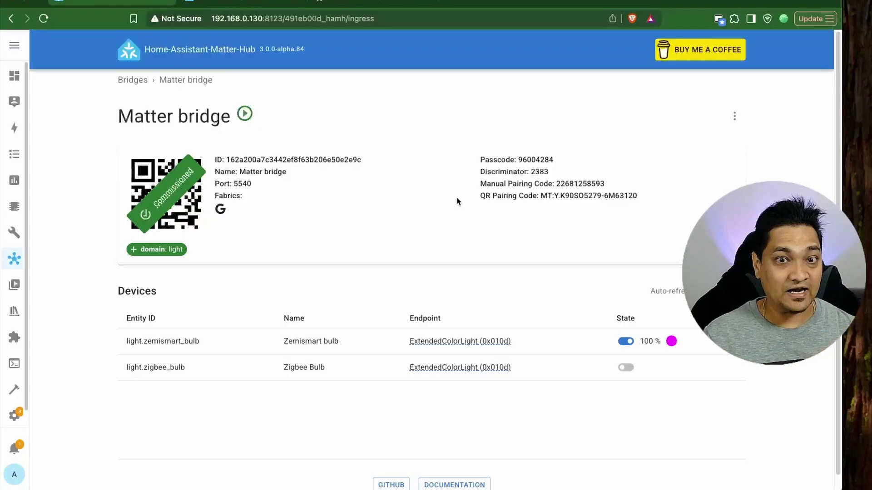
click(251, 9)
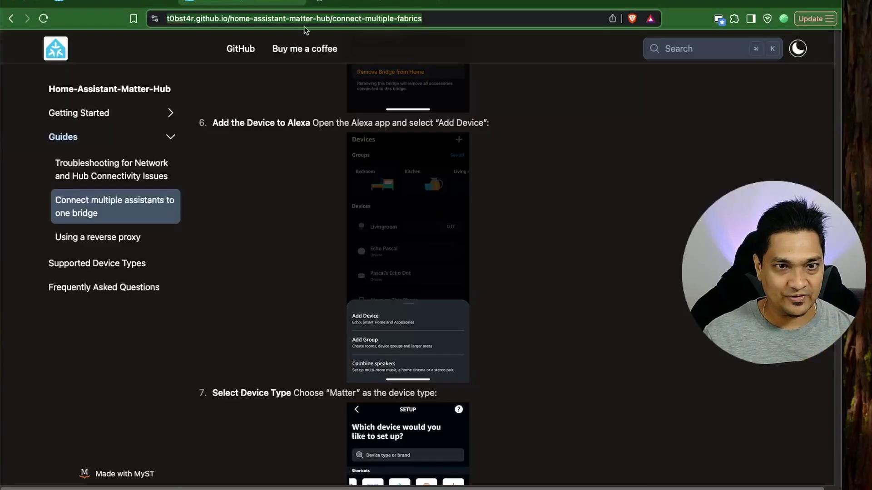
scroll(508, 227, down, 1)
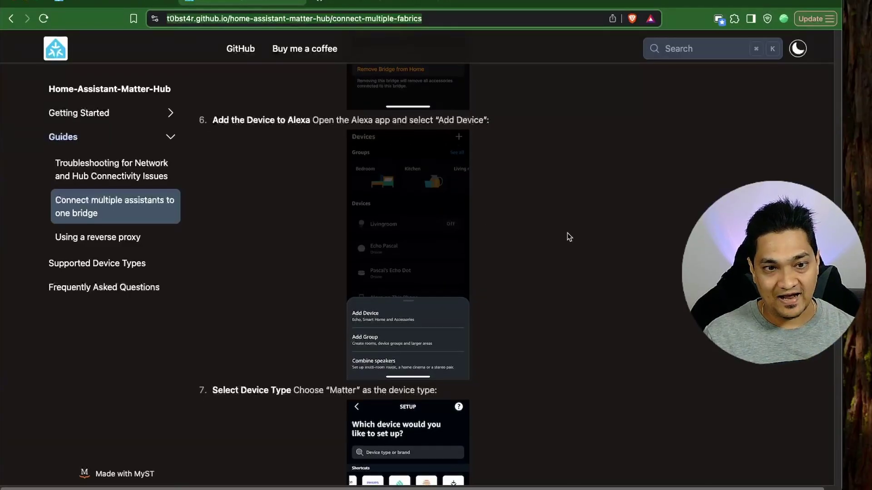
scroll(569, 236, down, 3)
scroll(567, 234, down, 3)
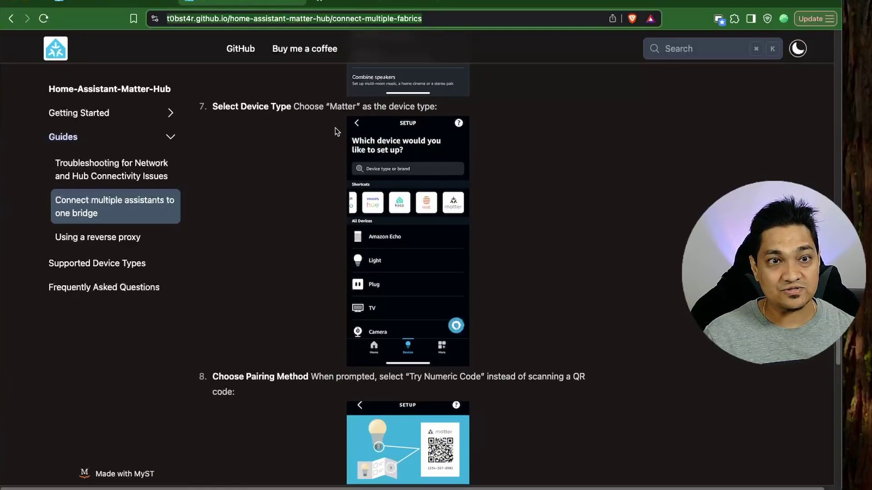
scroll(510, 158, down, 3)
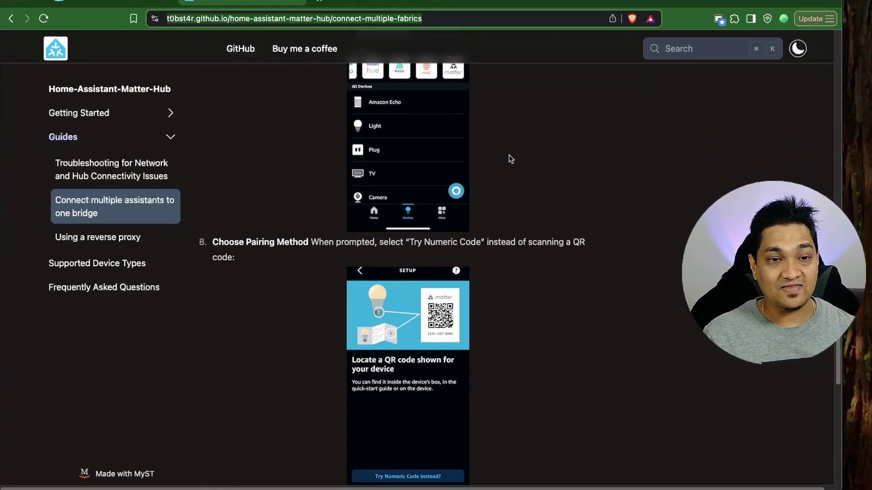
drag(410, 233, 480, 233)
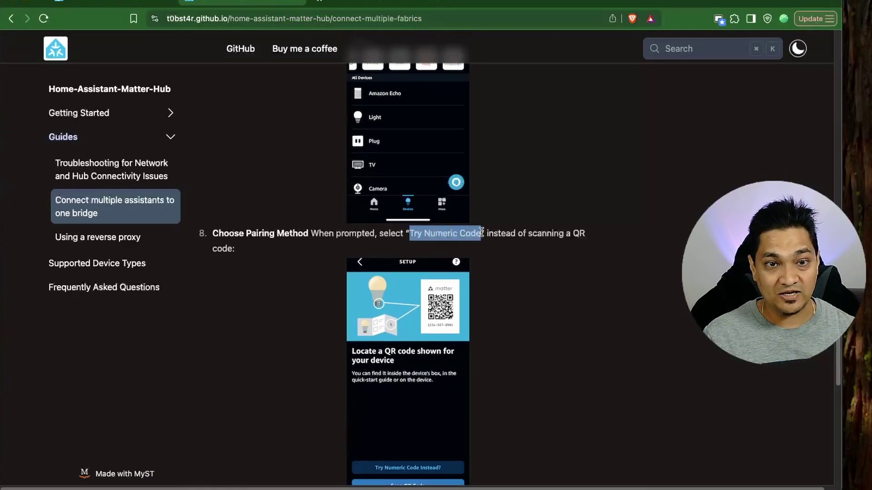
scroll(520, 293, down, 4)
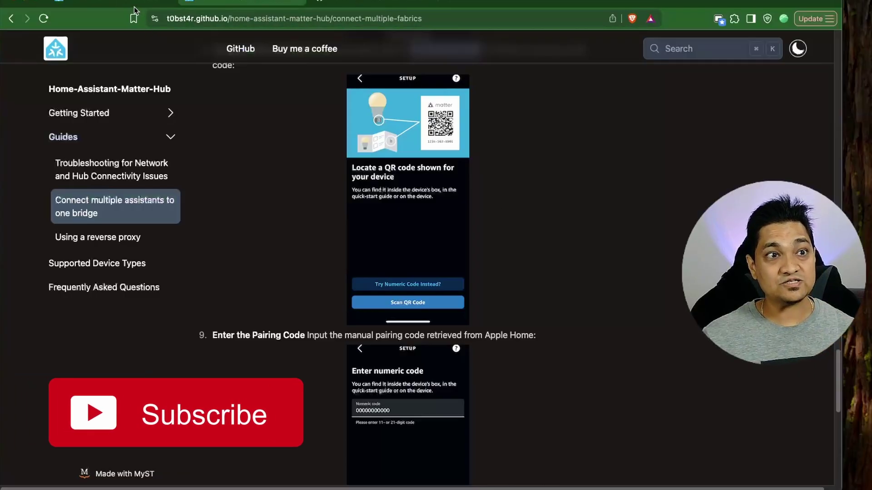
click(164, 3)
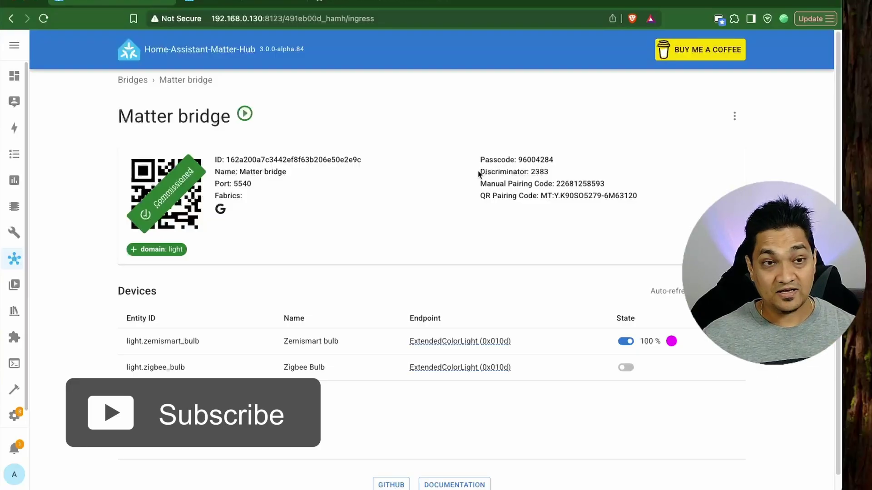
Reload the page, reopen the Matter bridge details, and view its Google and Apple fabric IDs
key(super+r)
click(288, 159)
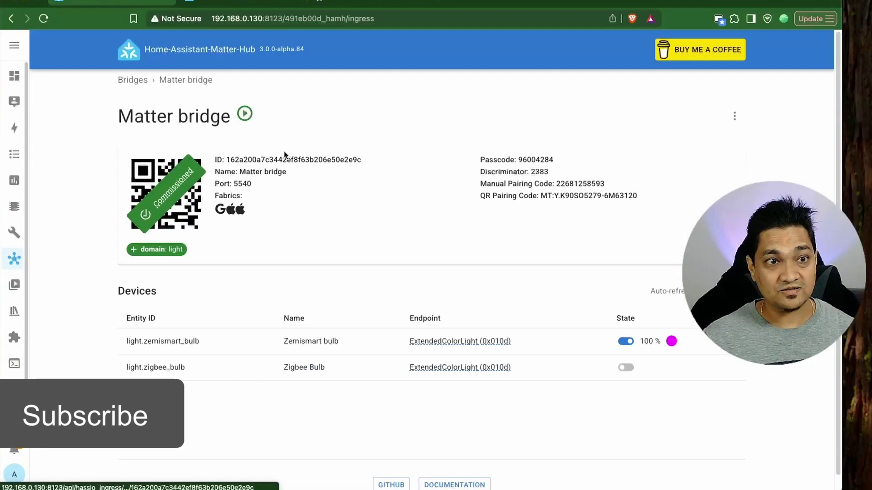
mouse_move(231, 218)
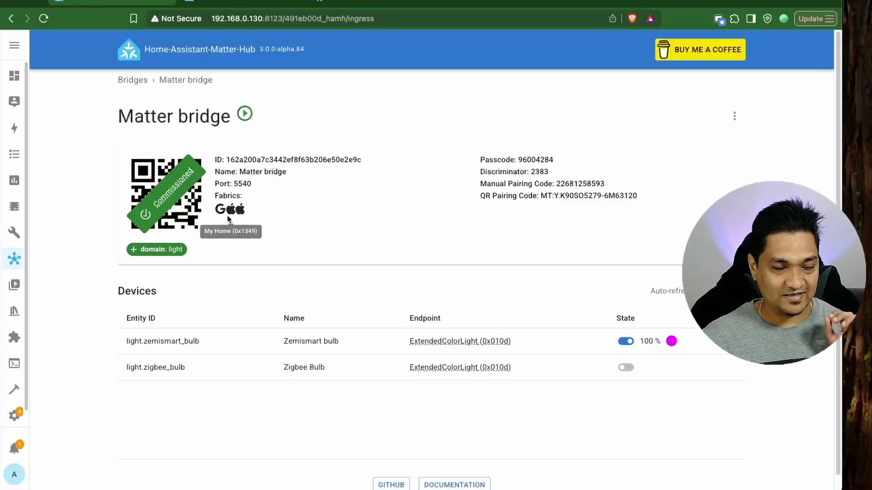
mouse_move(220, 215)
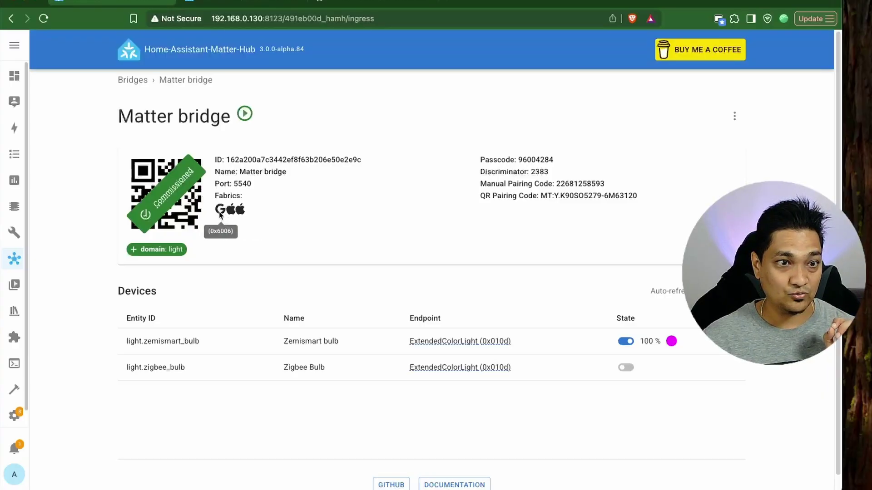